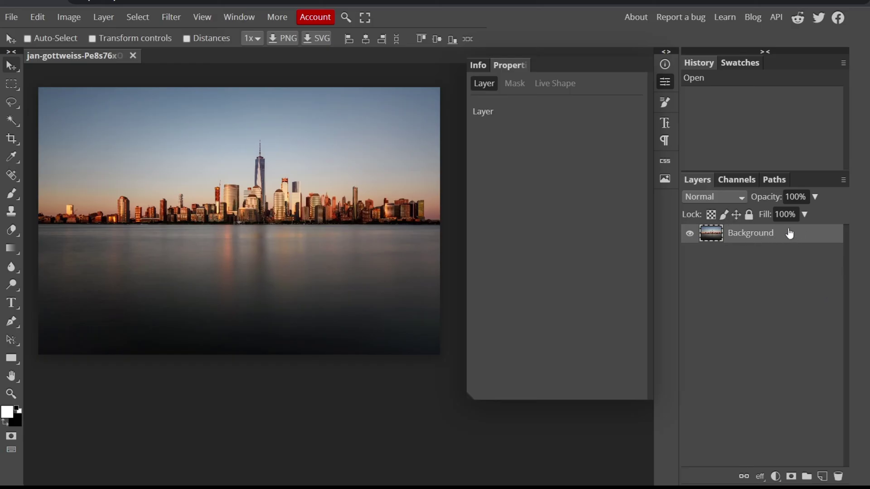
Duplicate the skyline photo as Layer 1 at 51% opacity and shift it down over the water.
{"action": "left_click_drag", "start_coordinate": [823, 445], "coordinate": [824, 475]}
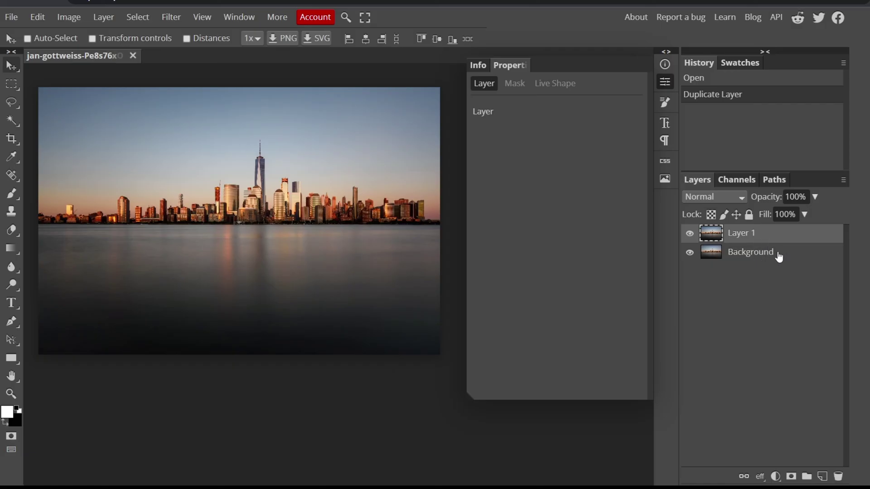
{"action": "left_click", "coordinate": [805, 214]}
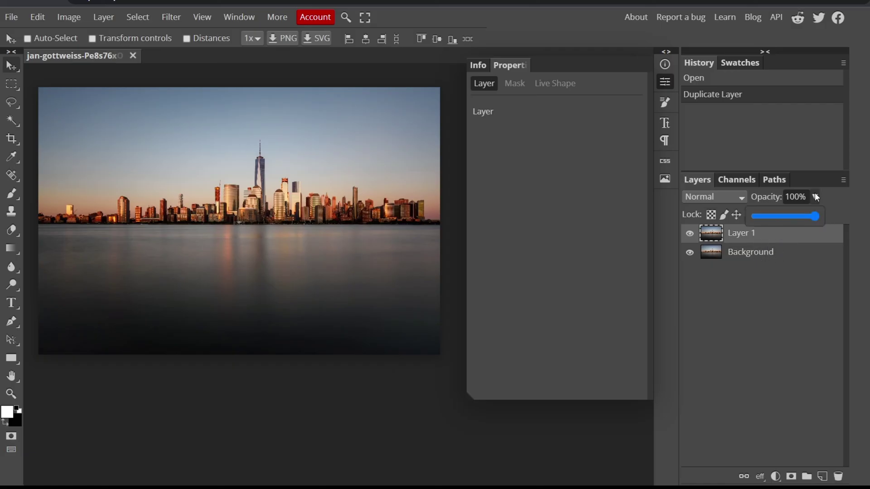
{"action": "left_click", "coordinate": [785, 215]}
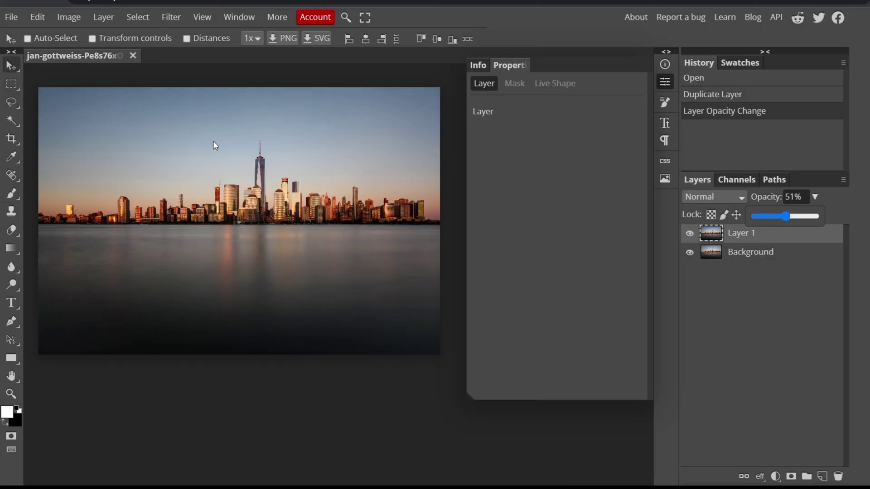
{"action": "left_click_drag", "start_coordinate": [215, 171], "coordinate": [216, 197]}
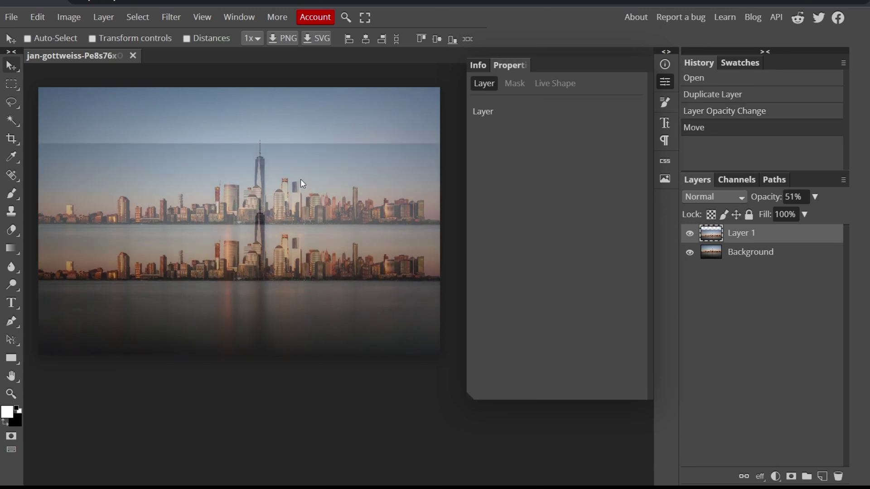
Flip Layer 1 vertically and drag it up so it meets the waterline beneath the skyline.
{"action": "left_click", "coordinate": [37, 17]}
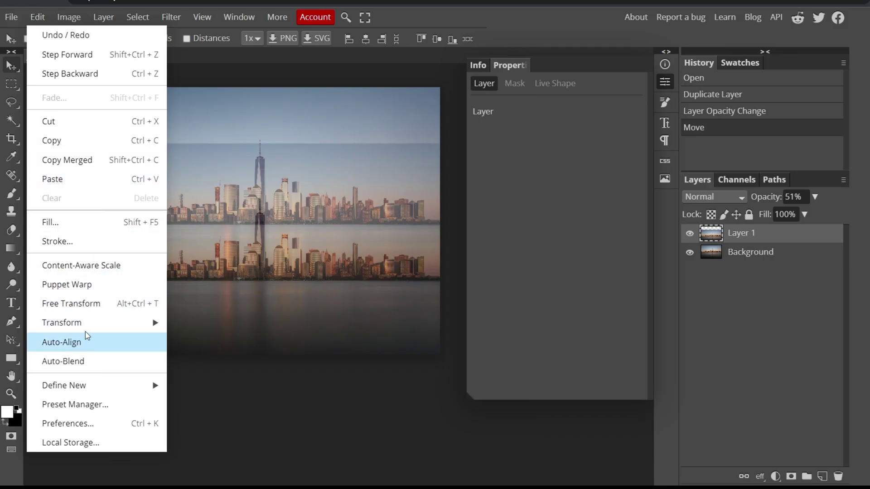
{"action": "mouse_move", "coordinate": [95, 325]}
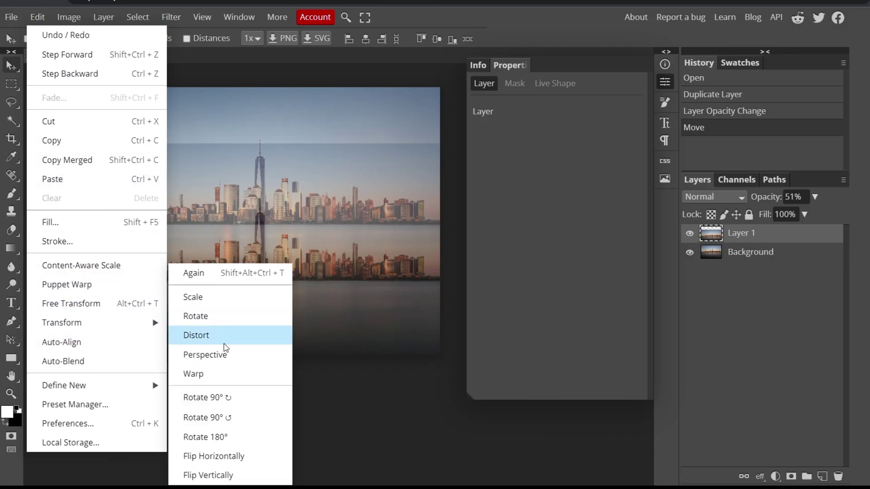
{"action": "left_click", "coordinate": [233, 476]}
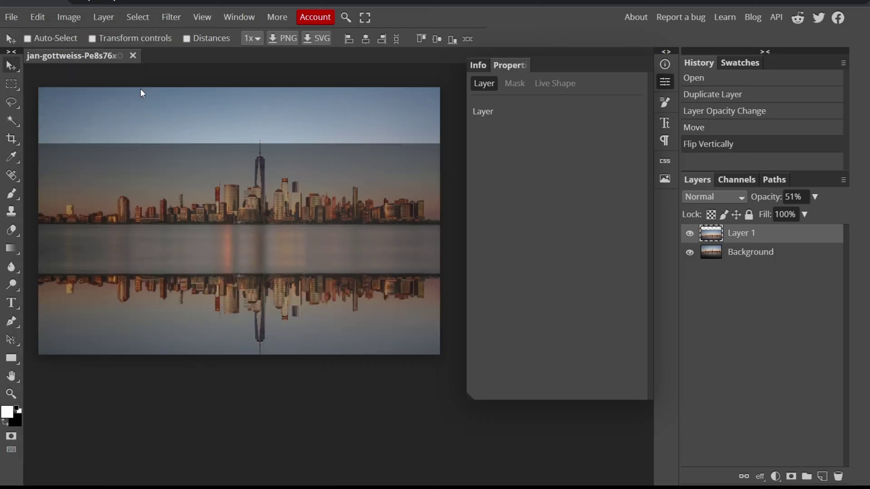
{"action": "left_click_drag", "start_coordinate": [227, 188], "coordinate": [228, 144]}
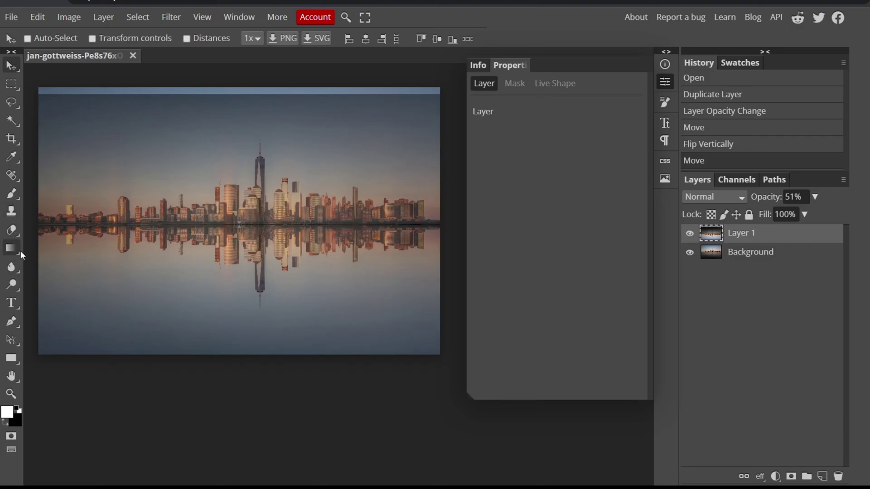
Hide everything above the waterline with an inverted layer mask and raise Layer 1 to 100% opacity.
{"action": "left_click", "coordinate": [12, 84]}
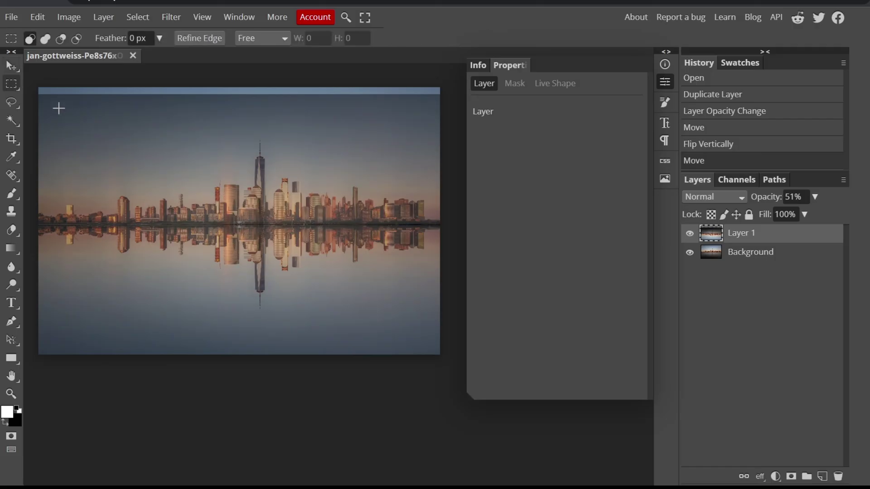
{"action": "left_click_drag", "start_coordinate": [29, 83], "coordinate": [472, 224]}
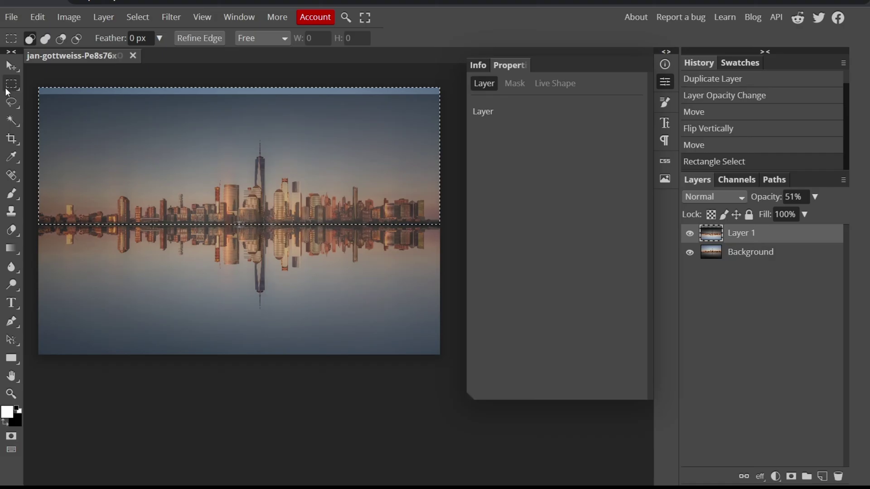
{"action": "left_click", "coordinate": [791, 478]}
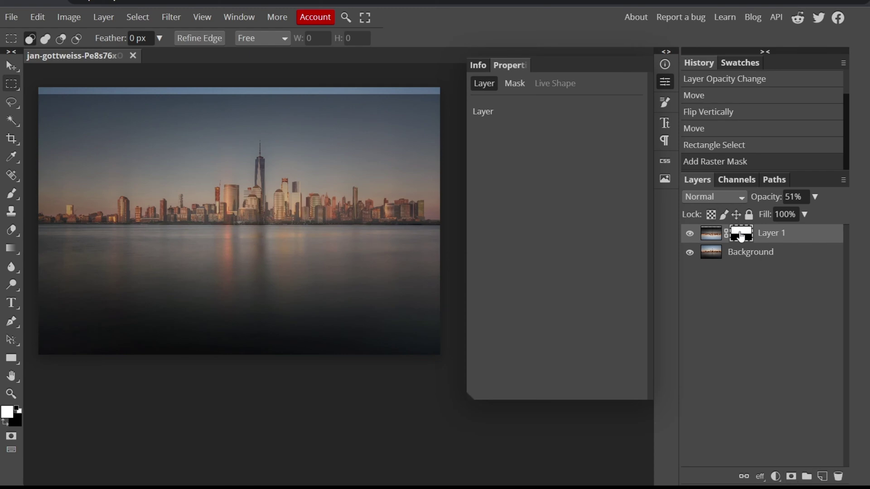
{"action": "key", "text": "ctrl+i"}
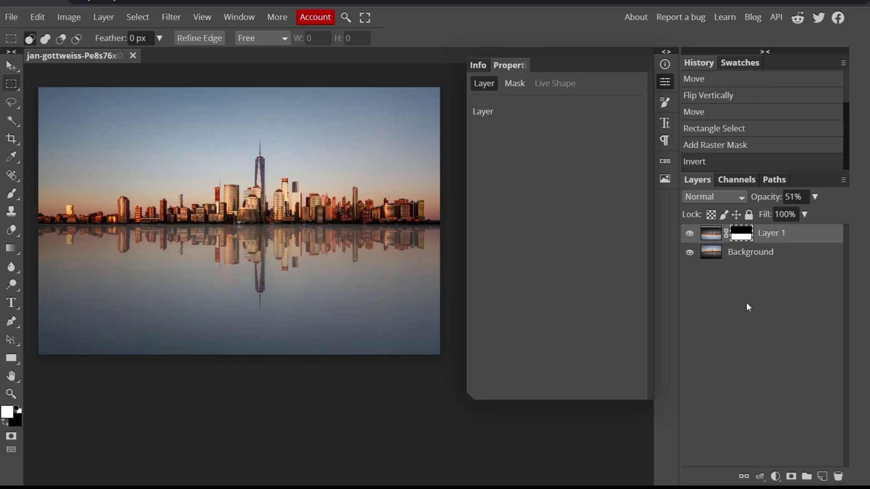
{"action": "left_click", "coordinate": [816, 197]}
{"action": "left_click_drag", "start_coordinate": [788, 217], "coordinate": [832, 216]}
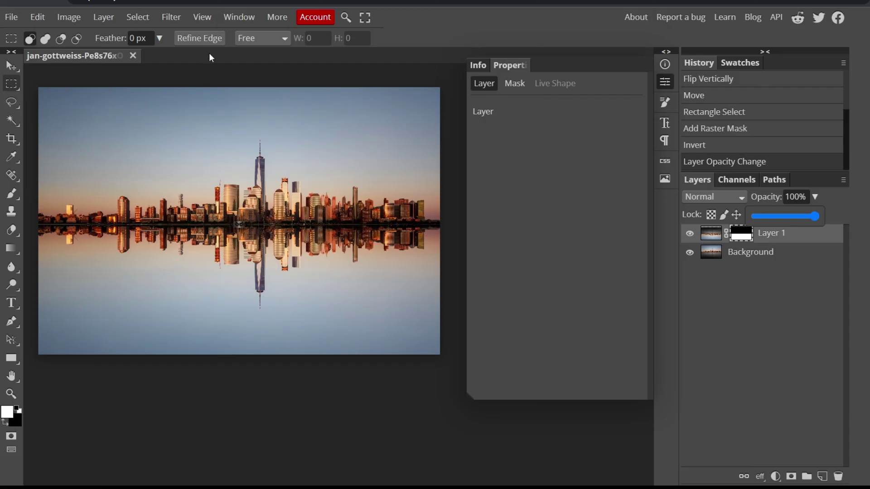
Apply an 8.3 px Gaussian Blur to Layer 1's image rather than its mask.
{"action": "left_click", "coordinate": [714, 238]}
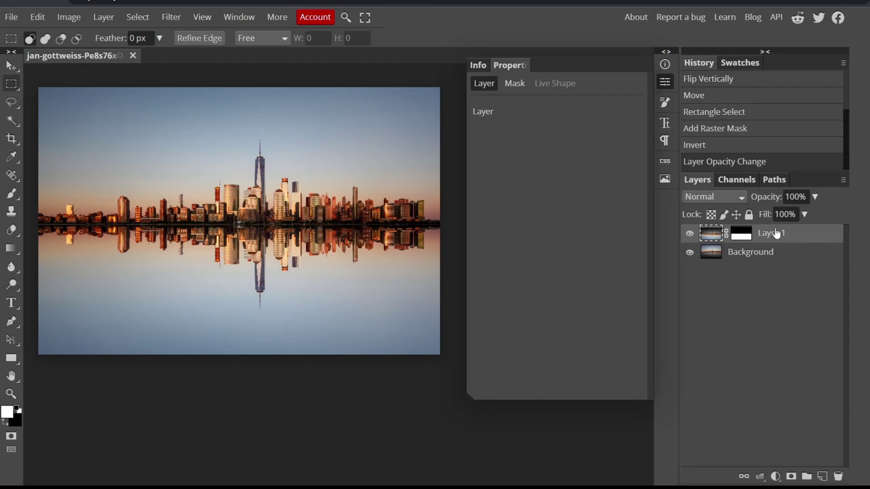
{"action": "left_click", "coordinate": [176, 17]}
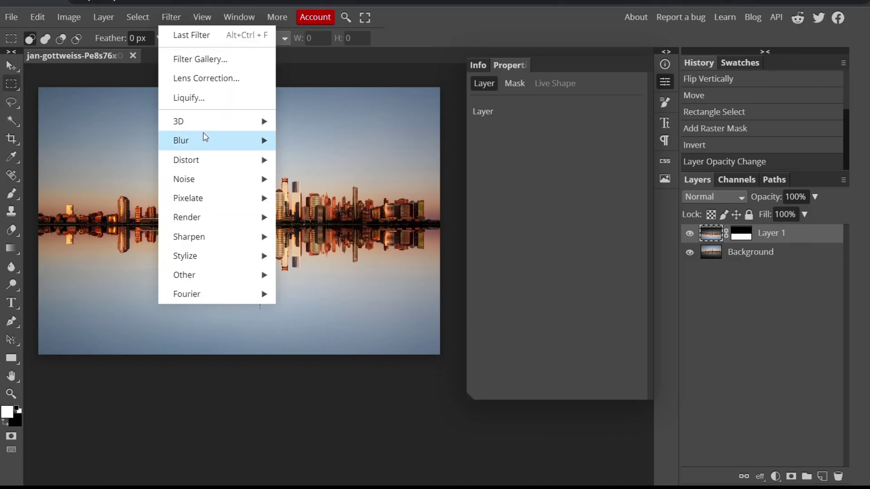
{"action": "mouse_move", "coordinate": [216, 147]}
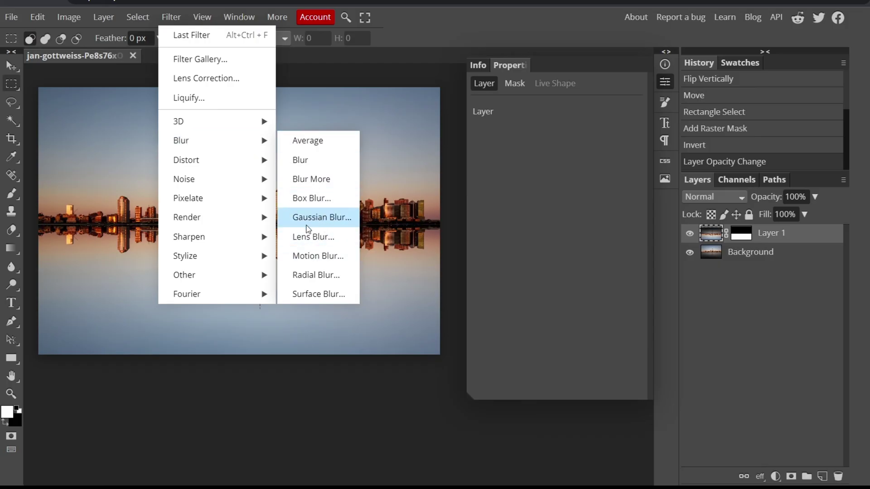
{"action": "left_click", "coordinate": [318, 218]}
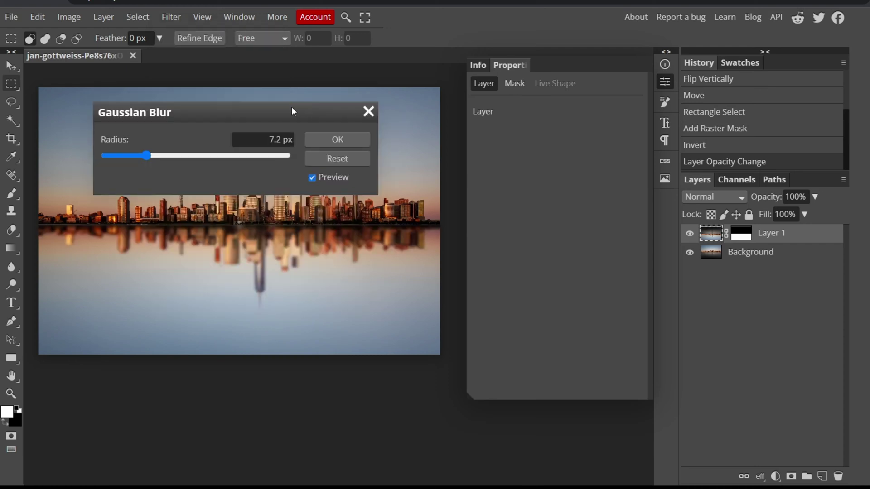
{"action": "left_click_drag", "start_coordinate": [292, 113], "coordinate": [463, 93]}
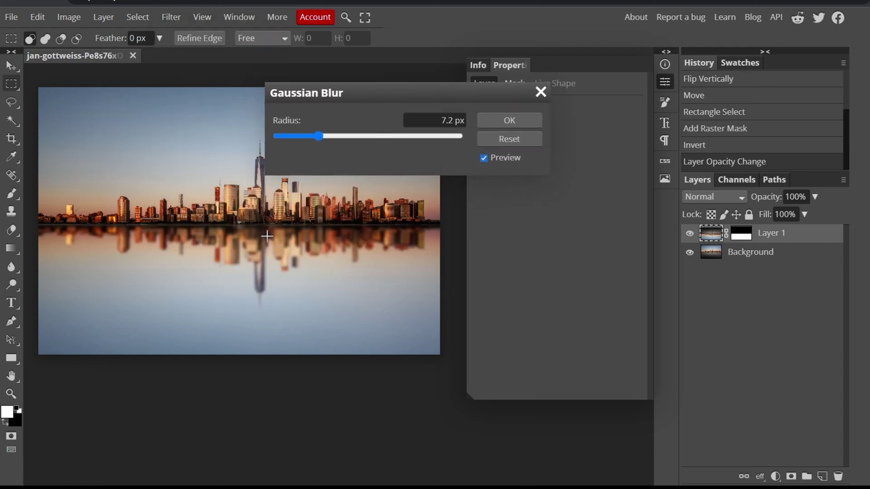
{"action": "left_click", "coordinate": [322, 138]}
{"action": "scroll", "coordinate": [325, 138], "scroll_direction": "up", "scroll_amount": 10}
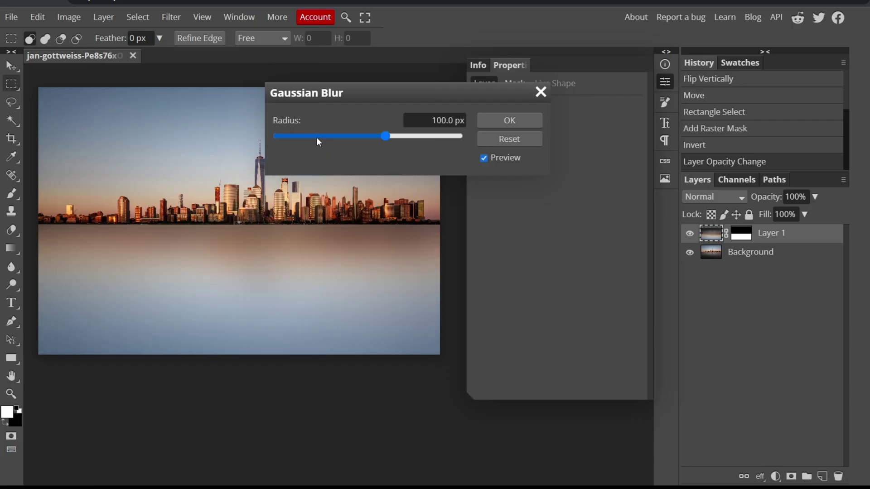
{"action": "left_click", "coordinate": [321, 137]}
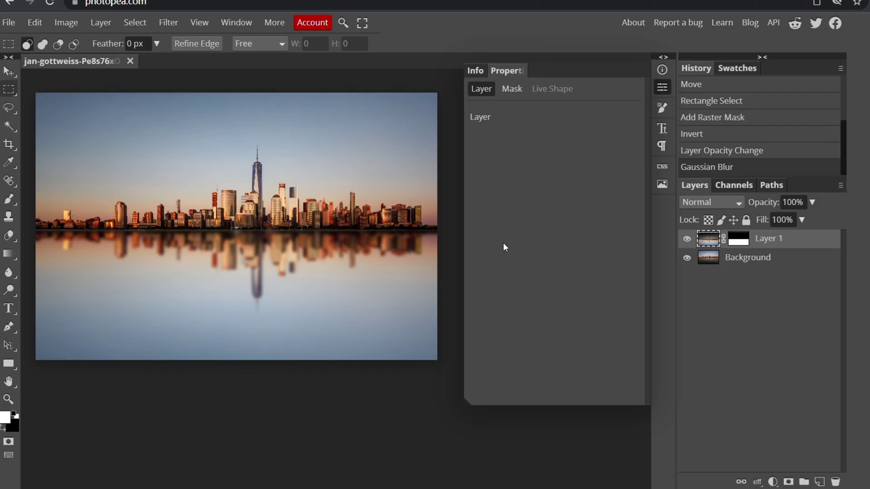
Convert Layer 1 to a smart object and bring up the Wave distortion with live preview.
{"action": "right_click", "coordinate": [707, 241]}
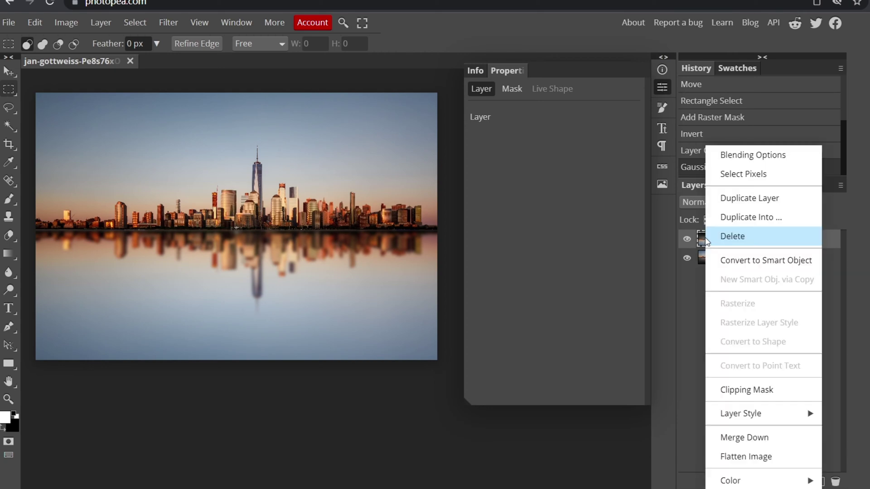
{"action": "left_click", "coordinate": [767, 261]}
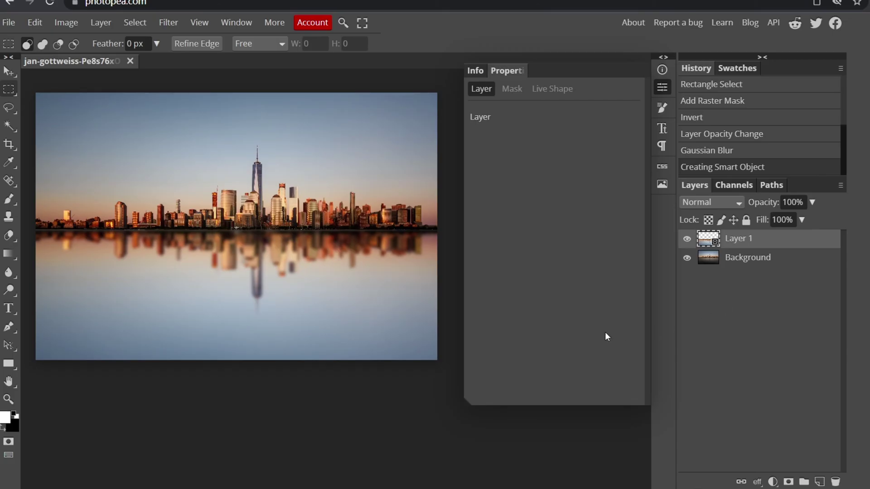
{"action": "left_click", "coordinate": [169, 23]}
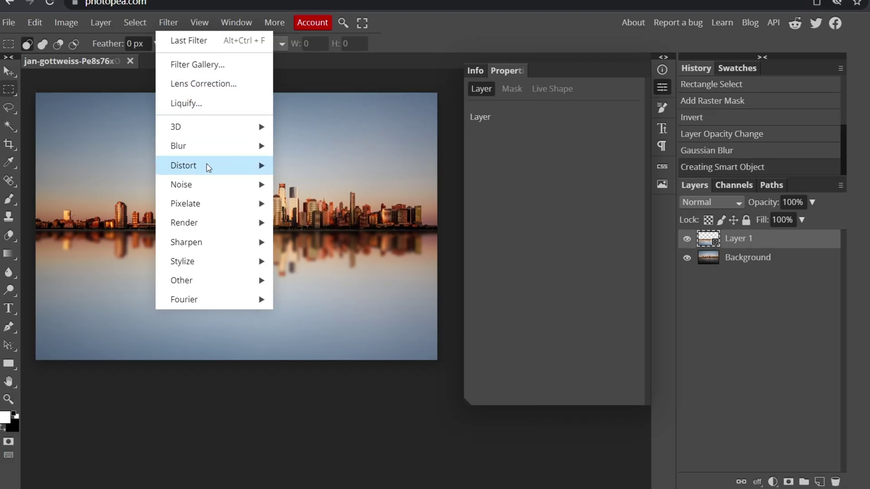
{"action": "mouse_move", "coordinate": [208, 164]}
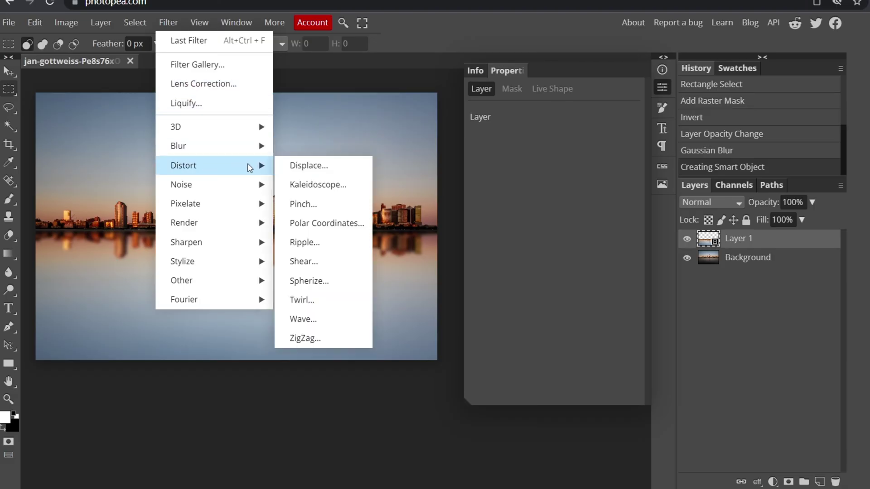
{"action": "left_click", "coordinate": [331, 327]}
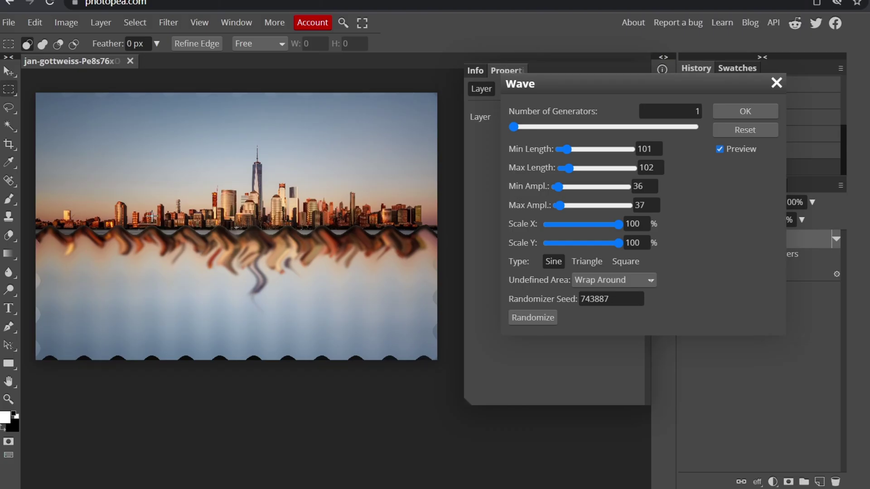
{"action": "left_click_drag", "start_coordinate": [556, 93], "coordinate": [367, 113]}
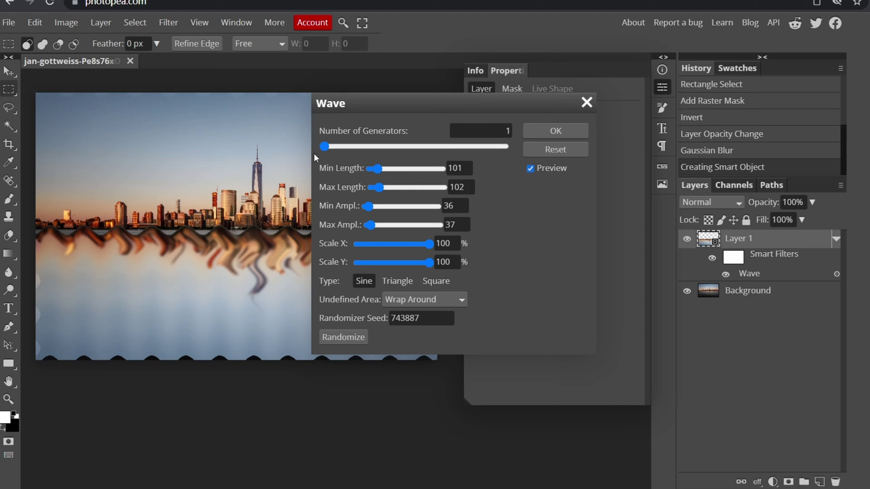
{"action": "key", "text": "alt+Left"}
Set the Wave's number of generators to 11.
{"action": "left_click_drag", "start_coordinate": [497, 104], "coordinate": [612, 87]}
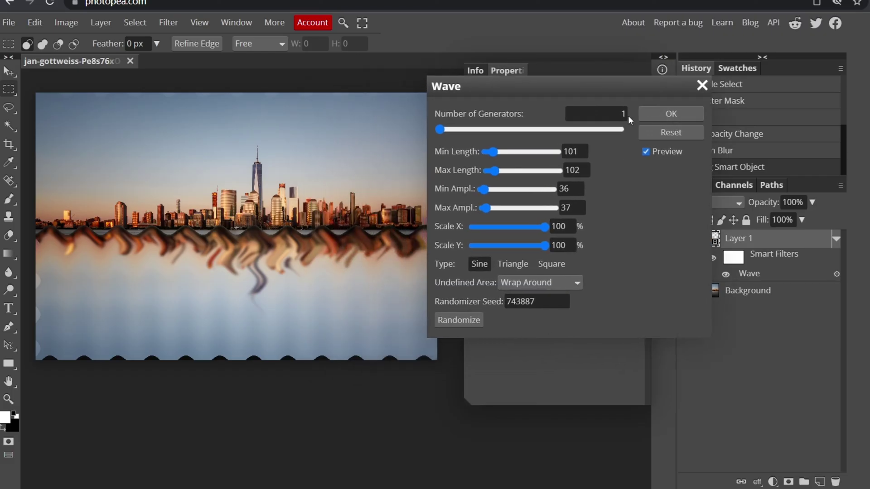
{"action": "left_click", "coordinate": [457, 129]}
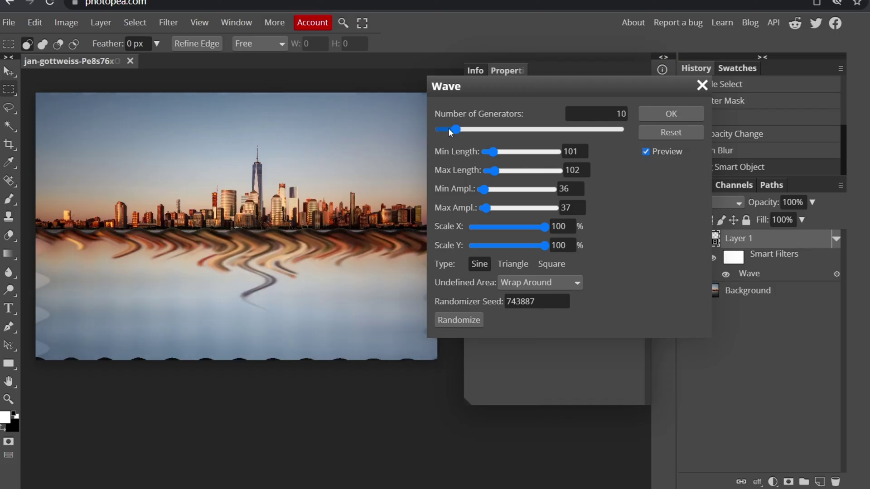
{"action": "left_click", "coordinate": [450, 130]}
{"action": "left_click", "coordinate": [458, 129]}
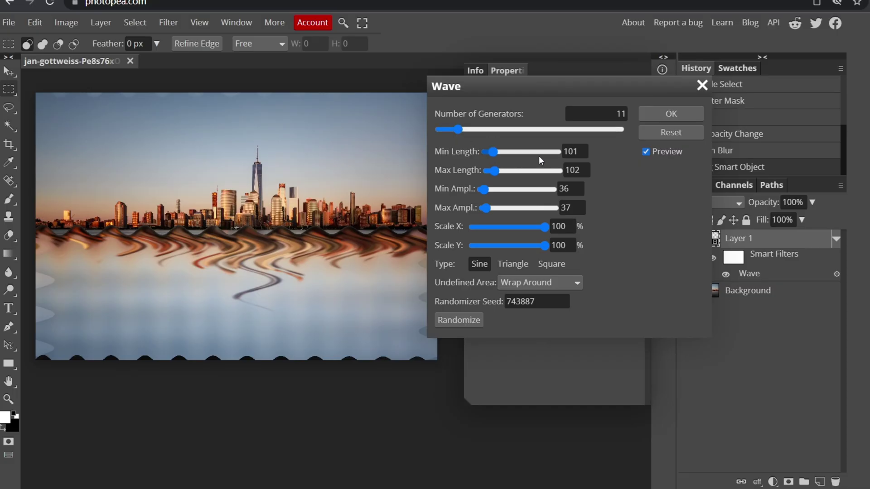
Set the Wave's minimum wavelength to 1 and maximum wavelength to 30.
{"action": "key", "text": "Tab"}
{"action": "type", "text": "1"}
{"action": "key", "text": "Tab"}
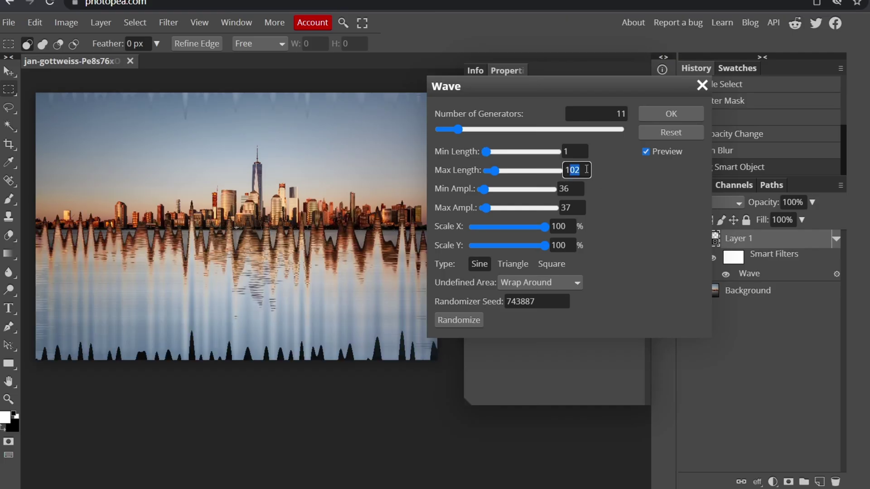
{"action": "type", "text": "1"}
{"action": "key", "text": "BackSpace"}
{"action": "type", "text": "30"}
Set the minimum amplitude to 1 and start replacing the maximum amplitude value.
{"action": "left_click", "coordinate": [576, 189]}
{"action": "key", "text": "BackSpace"}
{"action": "key", "text": "BackSpace"}
{"action": "type", "text": "1"}
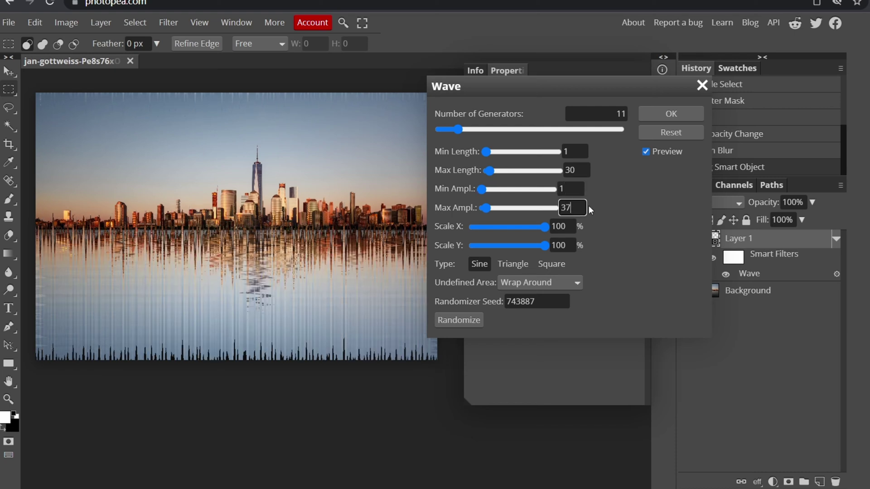
{"action": "left_click", "coordinate": [585, 207]}
{"action": "key", "text": "BackSpace"}
Finish the maximum amplitude at 30 and bring the Wave's Scale Y down to 1%.
{"action": "type", "text": "0"}
{"action": "left_click", "coordinate": [563, 225]}
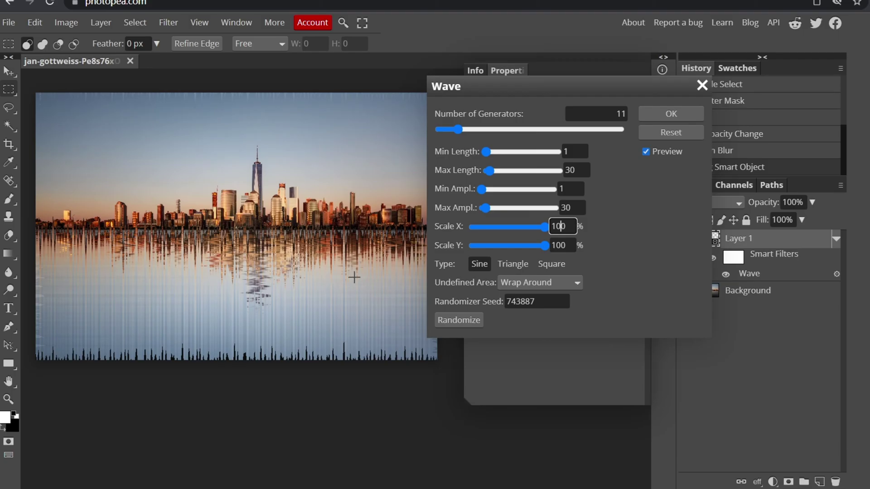
{"action": "left_click", "coordinate": [488, 227]}
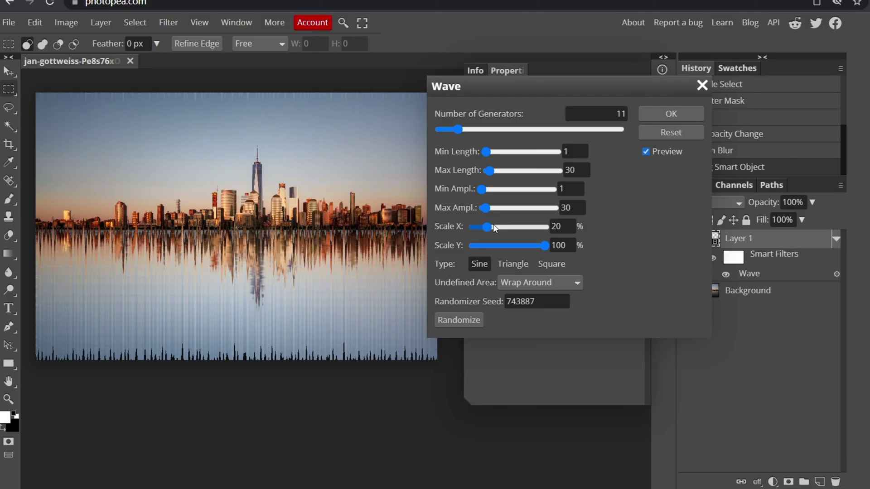
{"action": "left_click", "coordinate": [482, 246]}
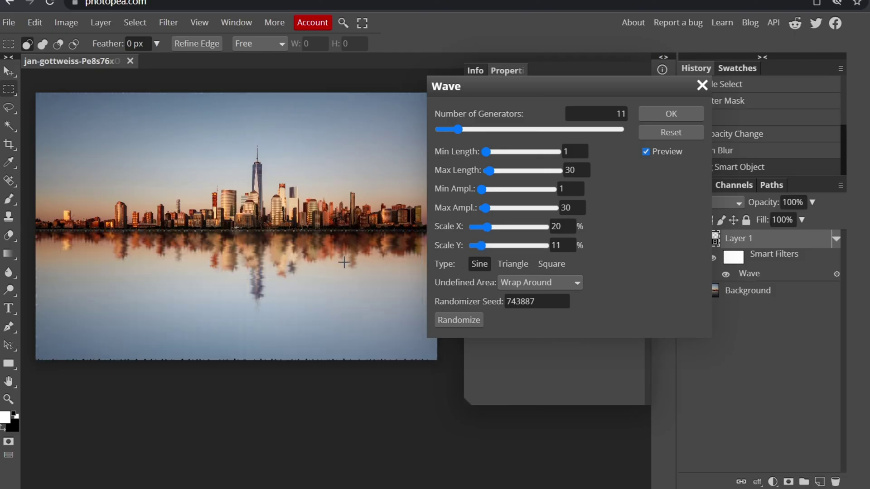
{"action": "left_click", "coordinate": [472, 246]}
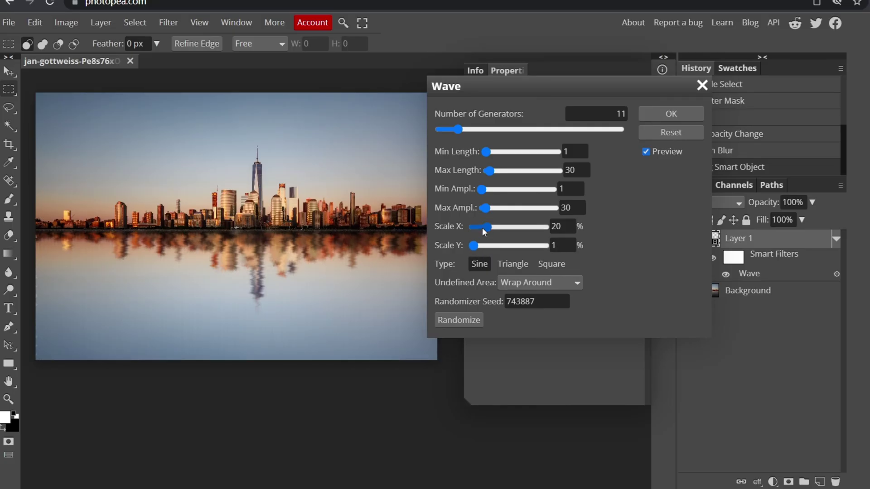
{"action": "left_click", "coordinate": [479, 227]}
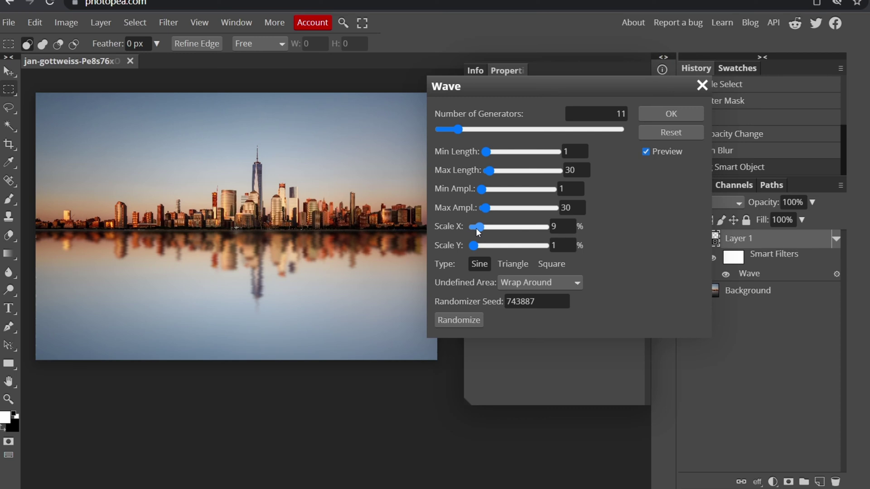
{"action": "left_click_drag", "start_coordinate": [478, 230], "coordinate": [482, 233]}
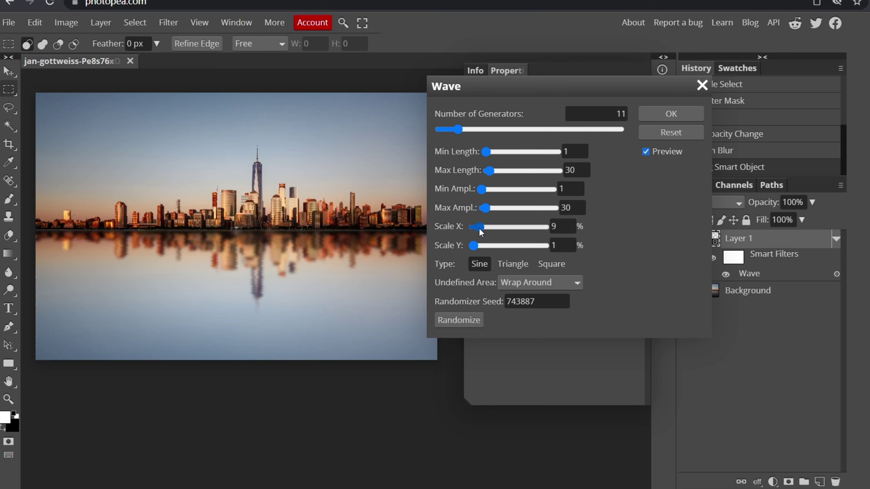
Set the Wave's Scale X to 6% and apply the filter.
{"action": "left_click", "coordinate": [559, 225]}
{"action": "key", "text": "BackSpace"}
{"action": "type", "text": "7"}
{"action": "left_click", "coordinate": [608, 216]}
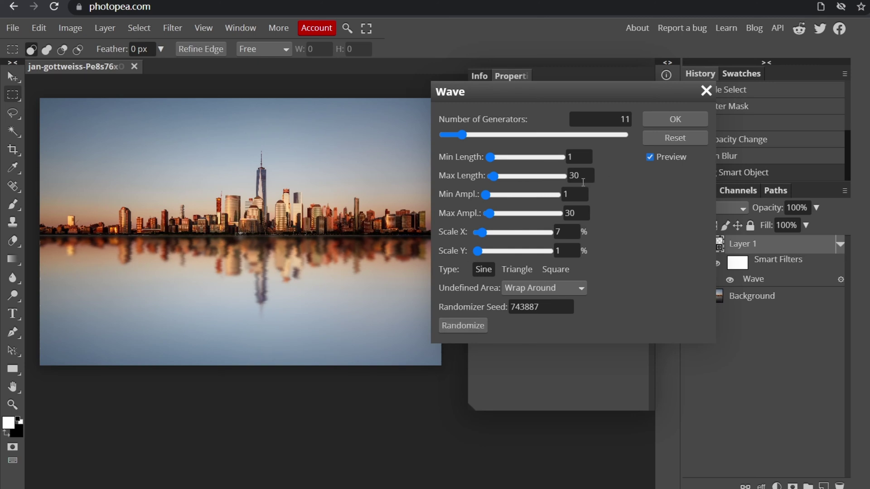
{"action": "left_click", "coordinate": [570, 234]}
{"action": "key", "text": "BackSpace"}
{"action": "type", "text": "6"}
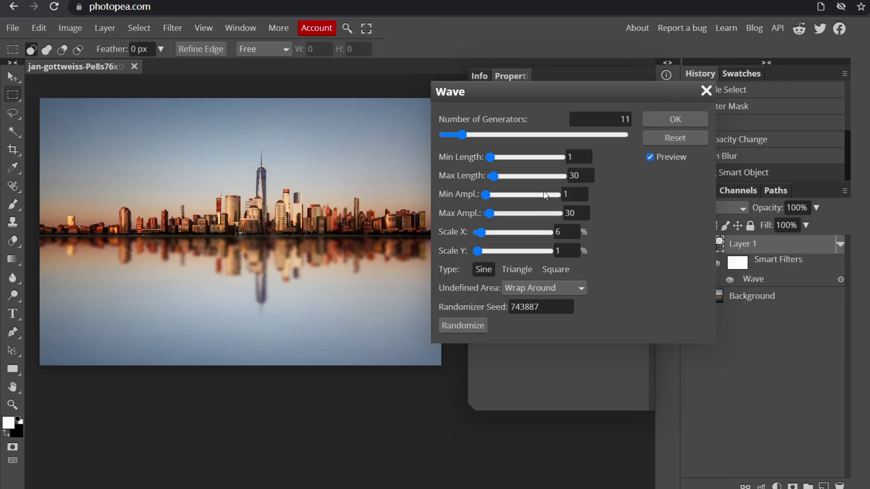
{"action": "left_click", "coordinate": [691, 119]}
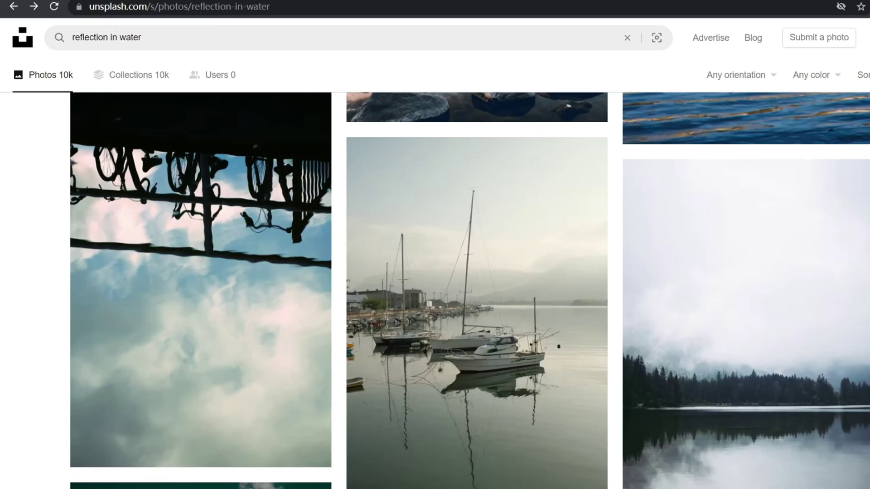
Open the photo of sailboats mirrored in calm water from the Unsplash results.
{"action": "left_click", "coordinate": [499, 384]}
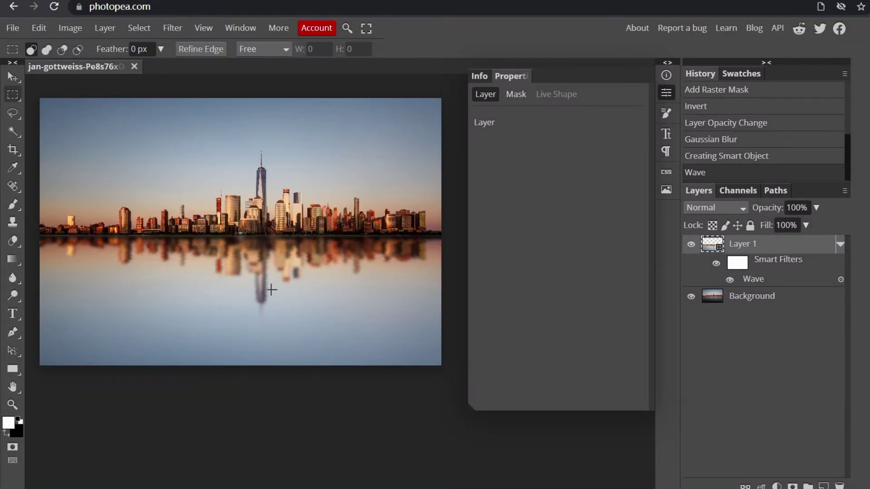
Select the Wave's Smart Filters mask and invert it to solid black.
{"action": "left_click", "coordinate": [716, 263]}
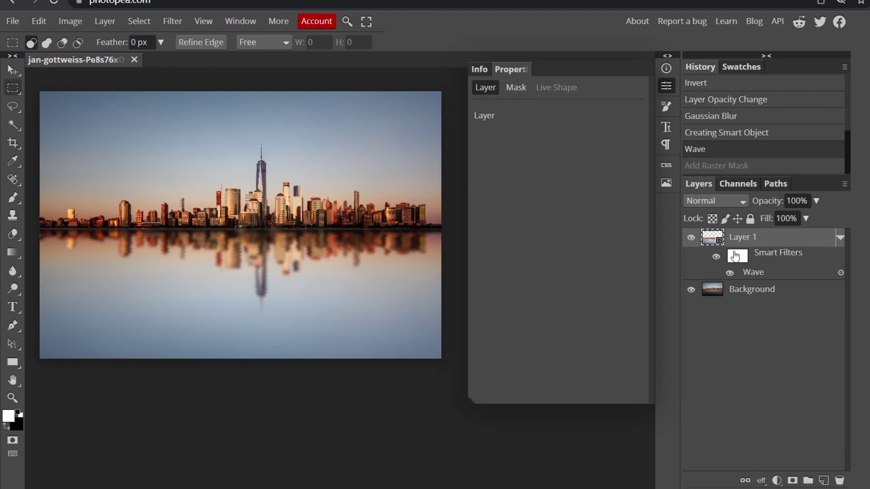
{"action": "left_click", "coordinate": [739, 261]}
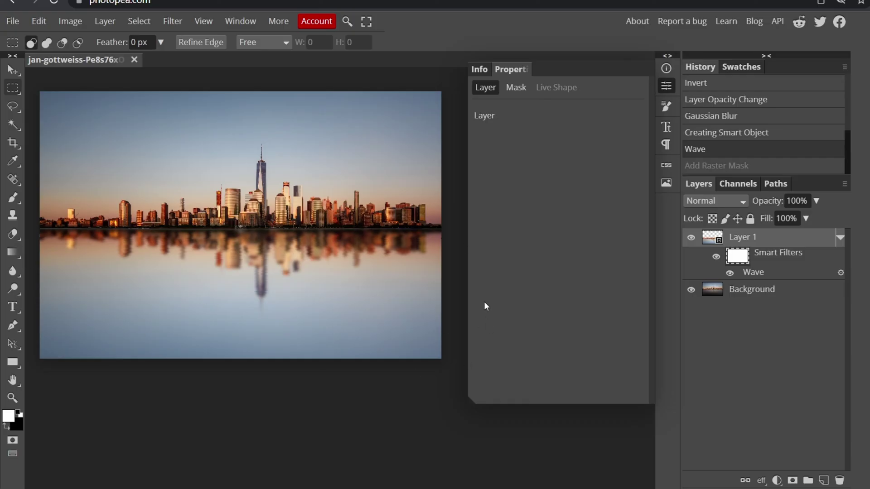
{"action": "key", "text": "ctrl+i"}
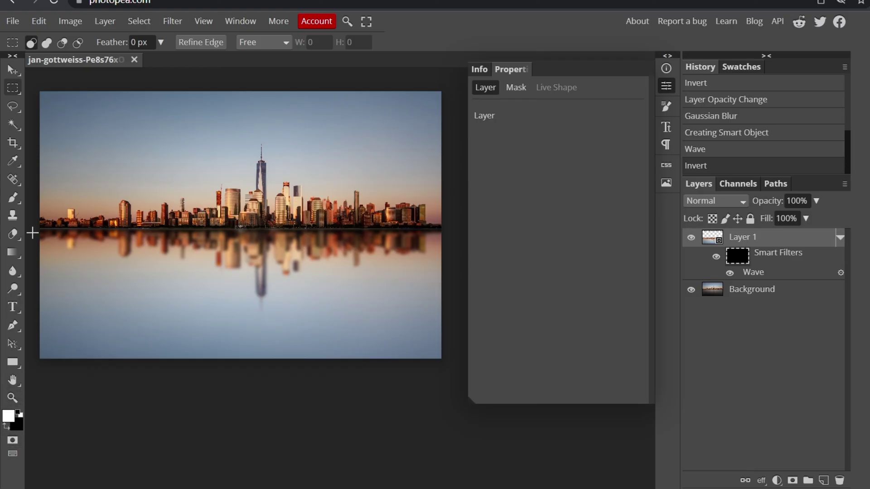
Brush white onto the Wave mask over the tower and left side of the reflection.
{"action": "left_click", "coordinate": [12, 203]}
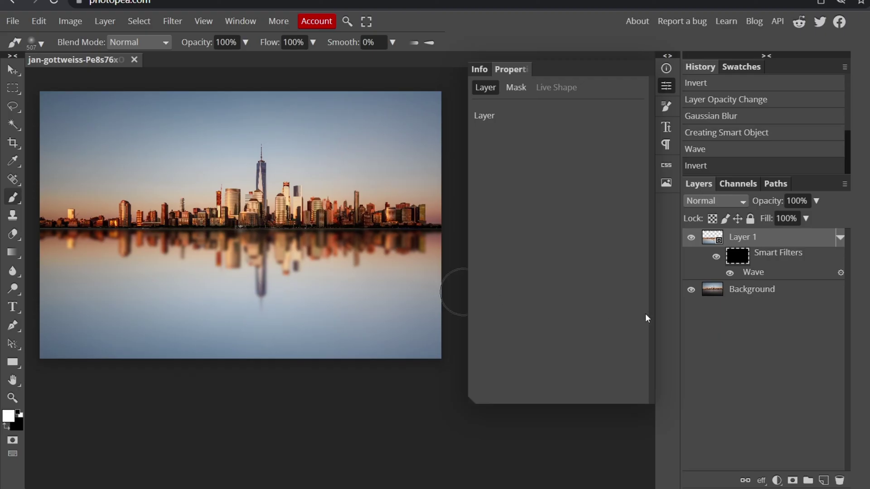
{"action": "left_click", "coordinate": [750, 258]}
{"action": "left_click_drag", "start_coordinate": [264, 311], "coordinate": [261, 300]}
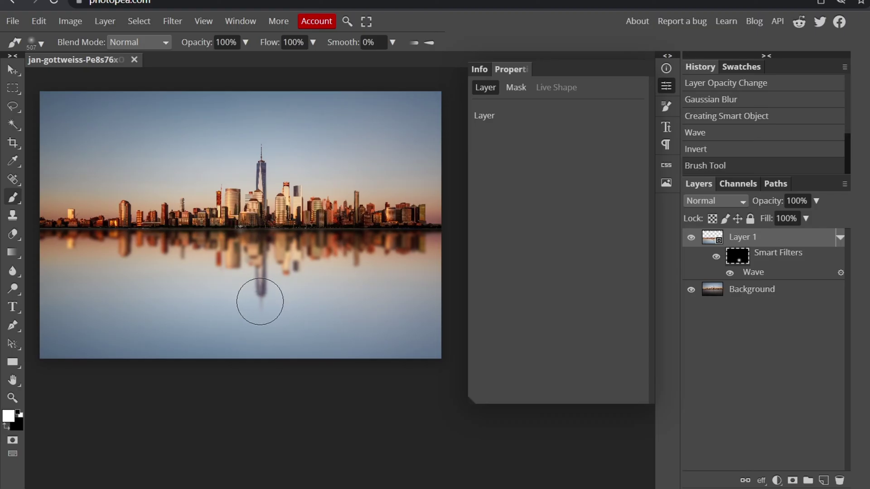
{"action": "left_click", "coordinate": [261, 298]}
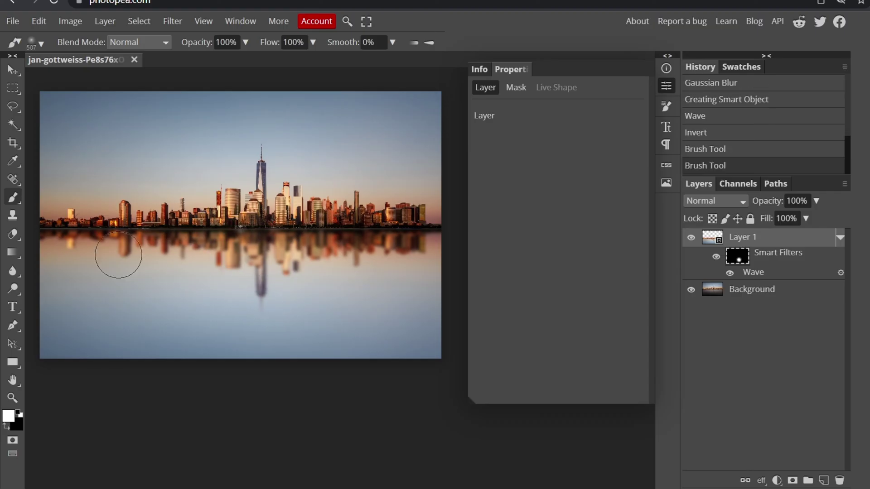
{"action": "left_click", "coordinate": [45, 259]}
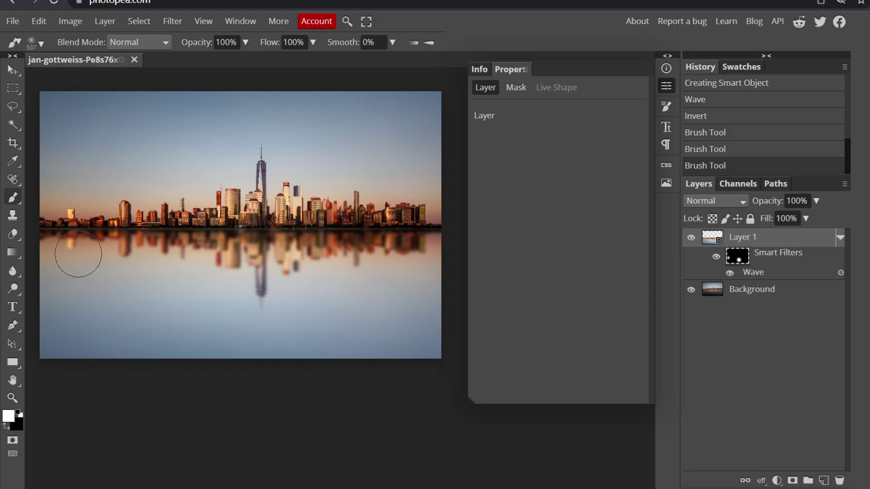
{"action": "left_click", "coordinate": [64, 257]}
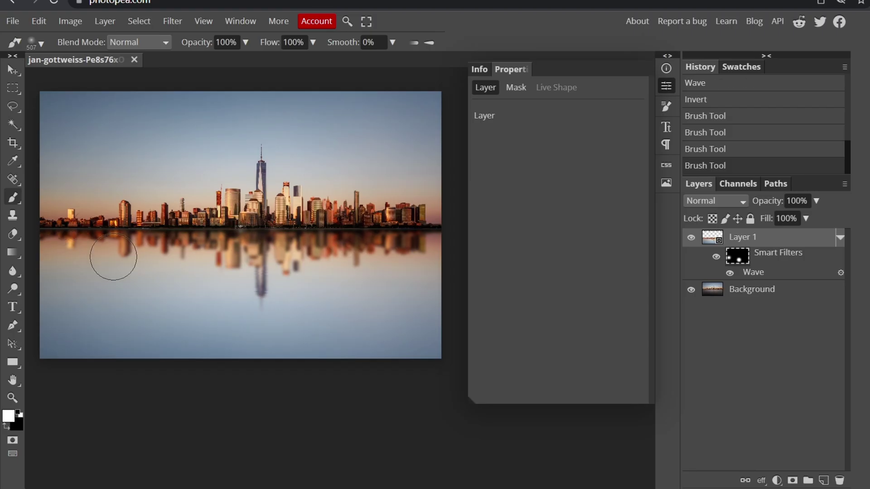
{"action": "left_click", "coordinate": [132, 259]}
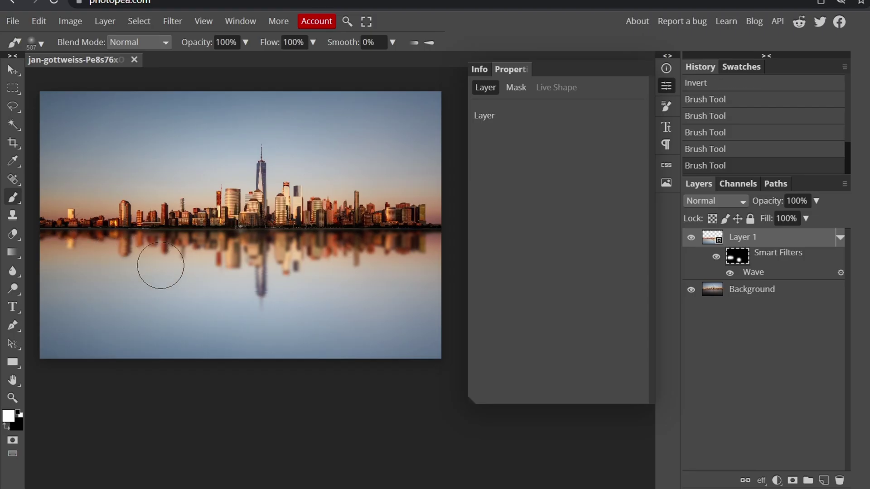
{"action": "left_click", "coordinate": [166, 266]}
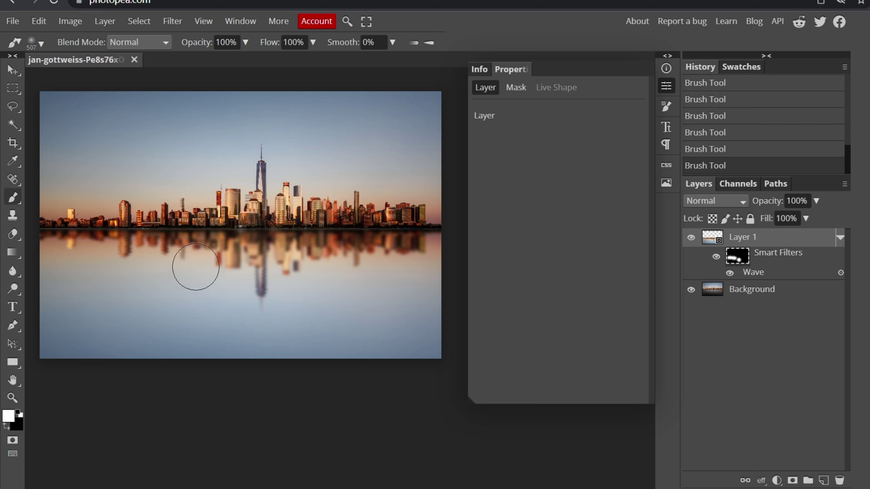
{"action": "left_click", "coordinate": [272, 284]}
{"action": "left_click_drag", "start_coordinate": [368, 278], "coordinate": [374, 264]}
Re-edit the Layer 1 Wave smart filter to use 15 generators and a 7% Scale X.
{"action": "left_click", "coordinate": [762, 277]}
{"action": "double_click", "coordinate": [764, 275]}
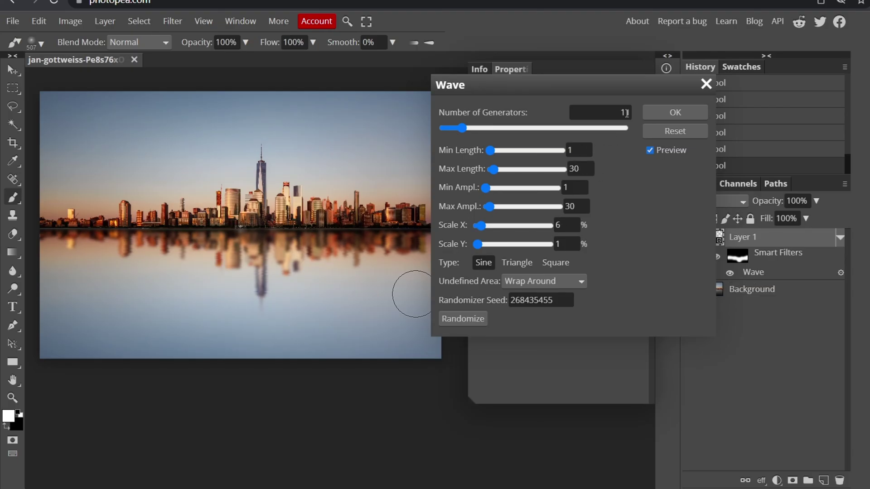
{"action": "left_click_drag", "start_coordinate": [629, 112], "coordinate": [622, 113]}
{"action": "left_click", "coordinate": [625, 113]}
{"action": "left_click", "coordinate": [669, 225]}
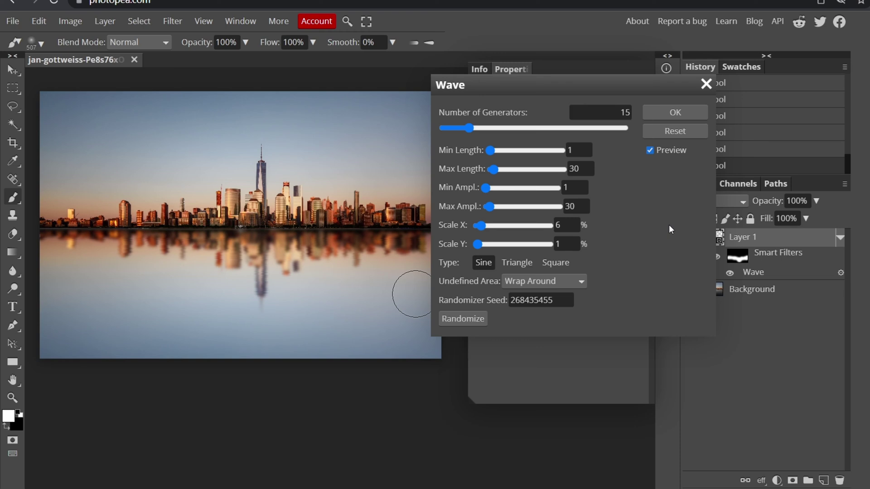
{"action": "left_click", "coordinate": [570, 224]}
{"action": "left_click", "coordinate": [703, 112]}
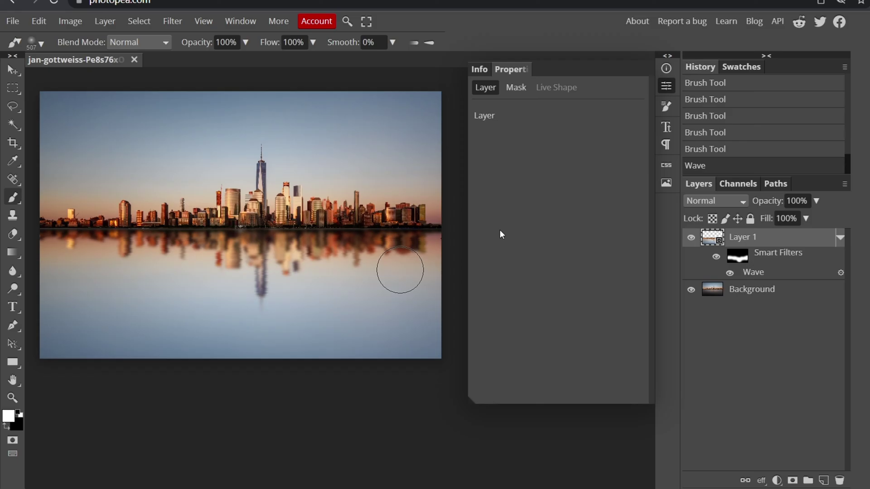
{"action": "left_click", "coordinate": [691, 238]}
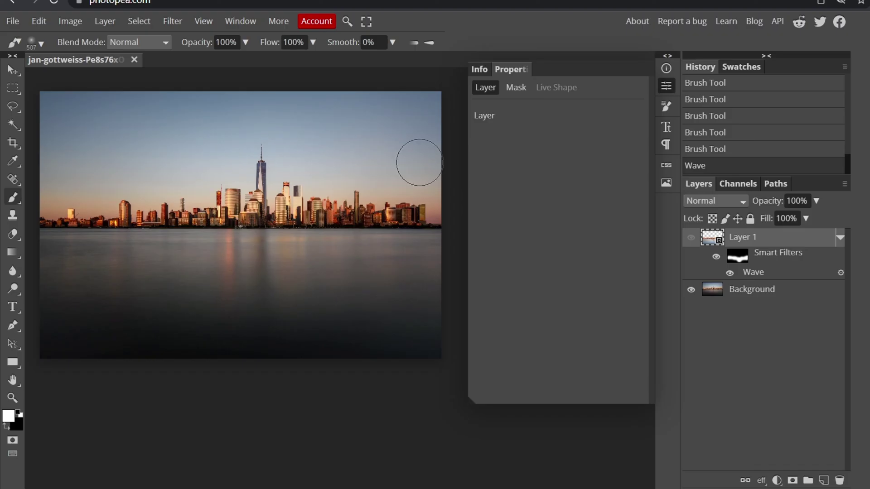
{"action": "left_click", "coordinate": [692, 240]}
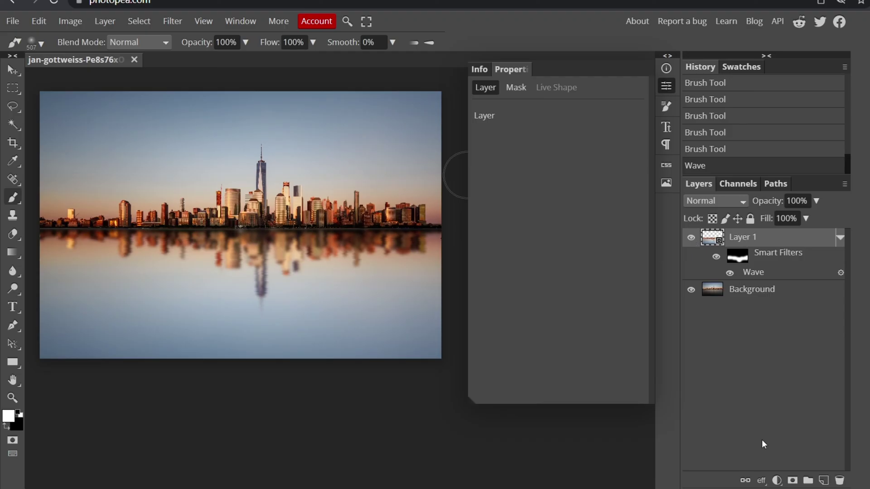
Add a Curves layer clipped to Layer 1, raising black to 10 and lowering white to 204.
{"action": "left_click", "coordinate": [777, 480]}
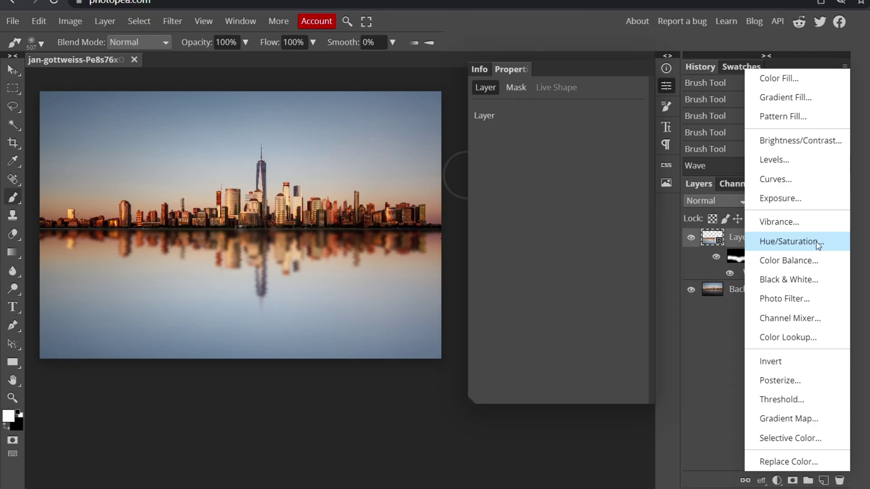
{"action": "left_click", "coordinate": [785, 180]}
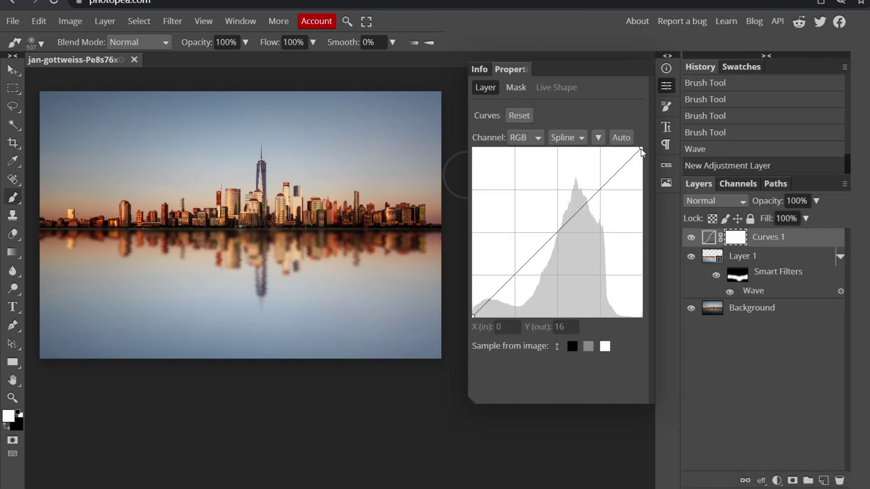
{"action": "left_click_drag", "start_coordinate": [642, 150], "coordinate": [649, 174]}
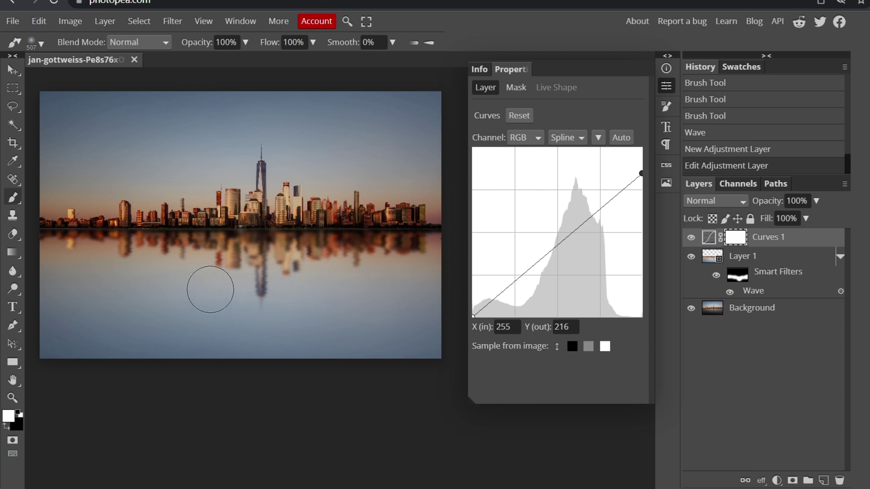
{"action": "right_click", "coordinate": [707, 246]}
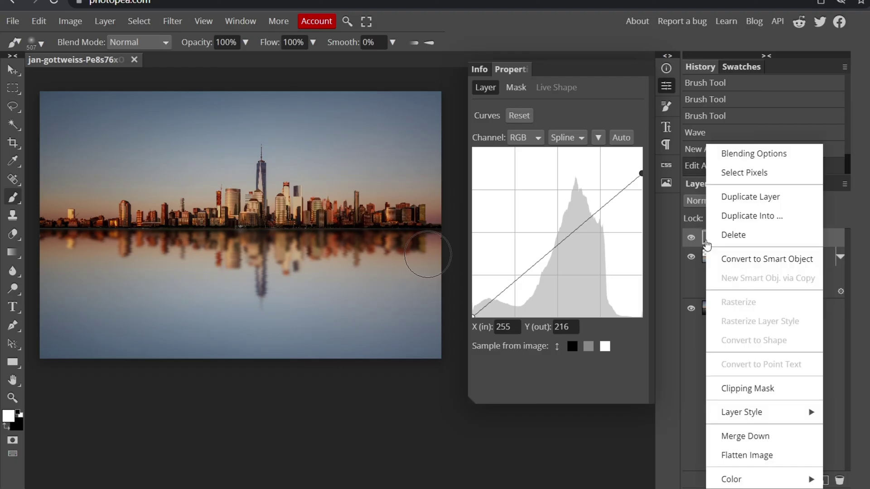
{"action": "left_click", "coordinate": [765, 387]}
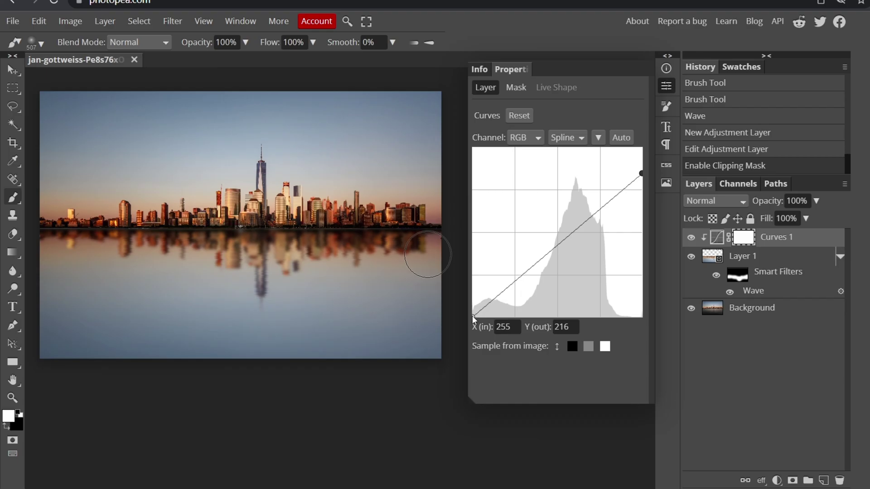
{"action": "left_click_drag", "start_coordinate": [472, 316], "coordinate": [472, 312]}
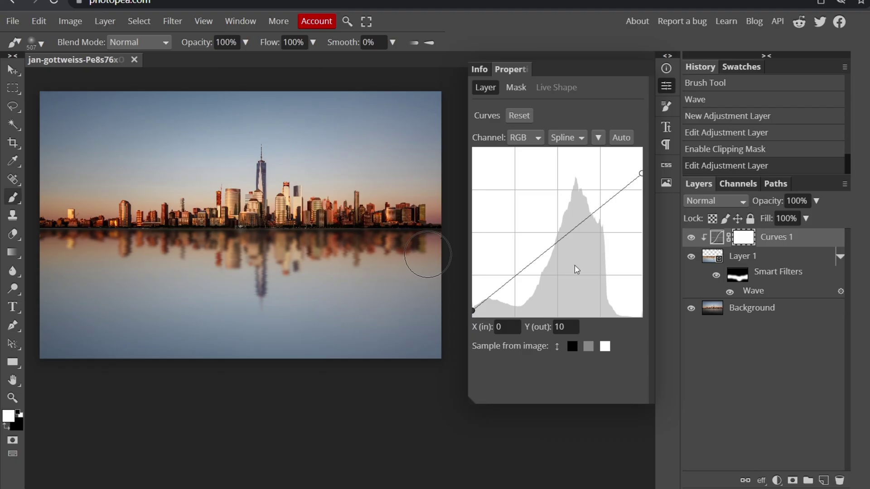
{"action": "left_click_drag", "start_coordinate": [641, 174], "coordinate": [644, 182]}
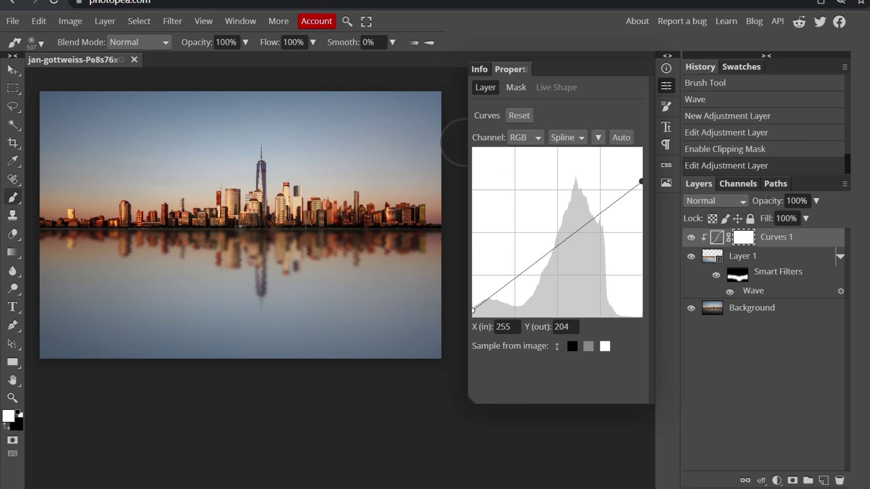
Add a Hue/Saturation adjustment layer clipped to the reflection below it.
{"action": "left_click", "coordinate": [777, 480]}
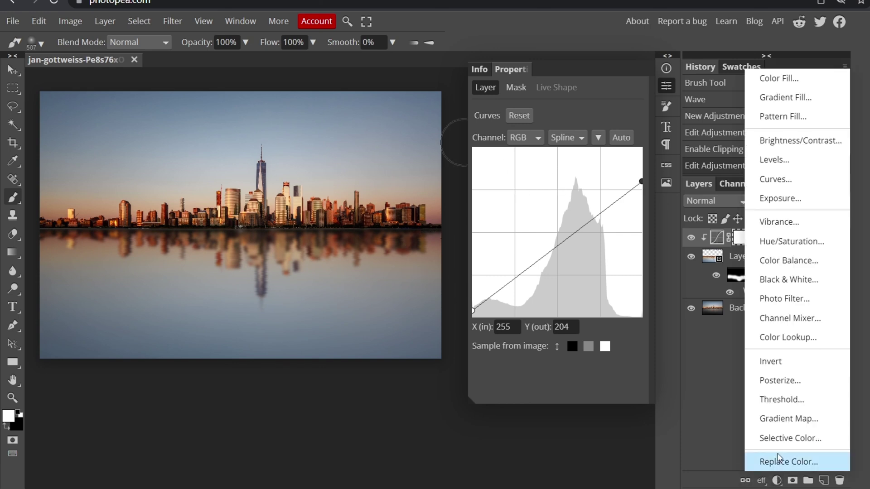
{"action": "left_click", "coordinate": [804, 247]}
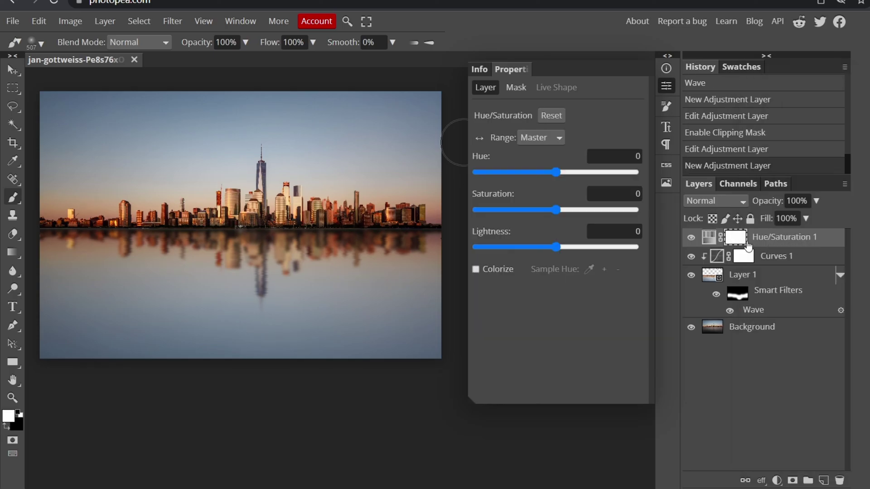
{"action": "right_click", "coordinate": [764, 240]}
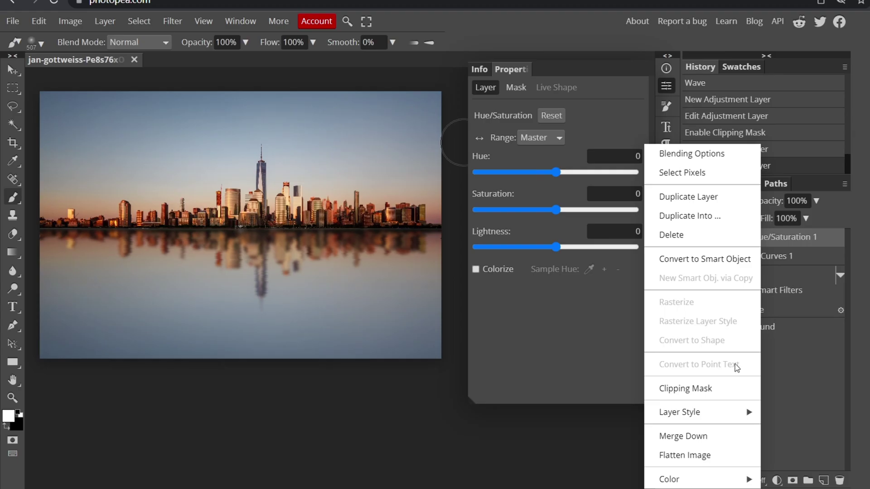
{"action": "left_click", "coordinate": [728, 389]}
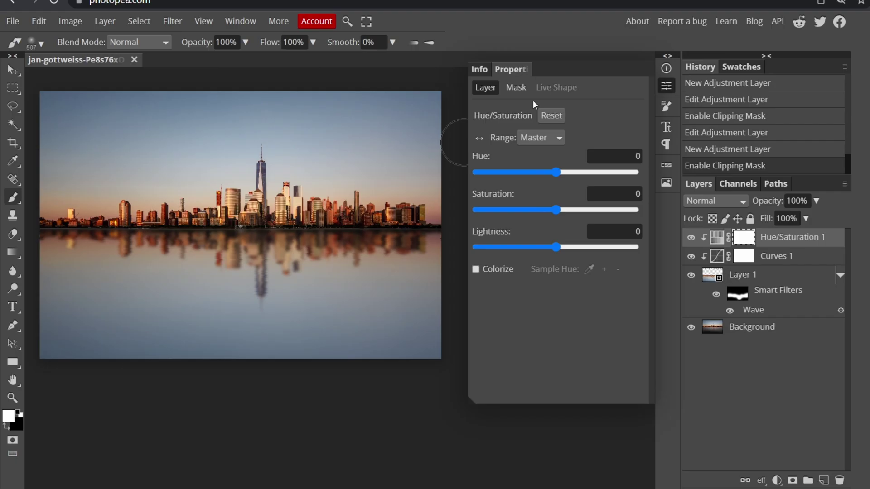
Set the Hue/Saturation layer's saturation to -32.
{"action": "left_click", "coordinate": [541, 212]}
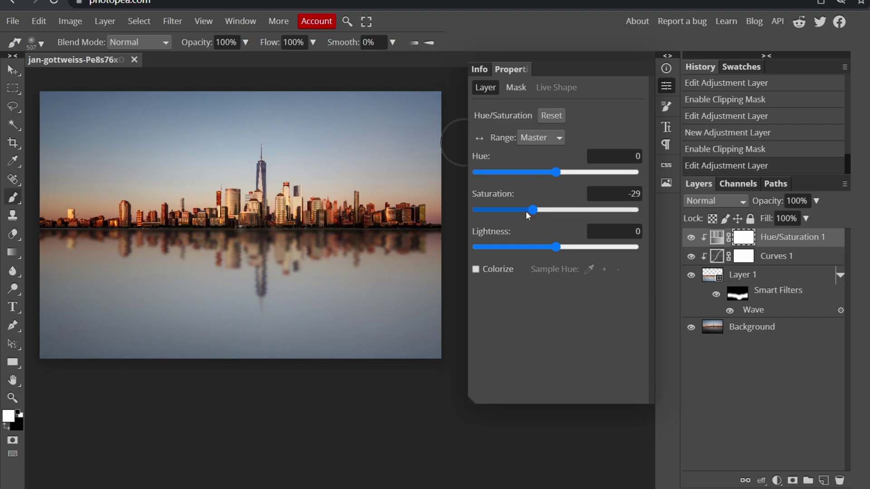
{"action": "left_click", "coordinate": [506, 212]}
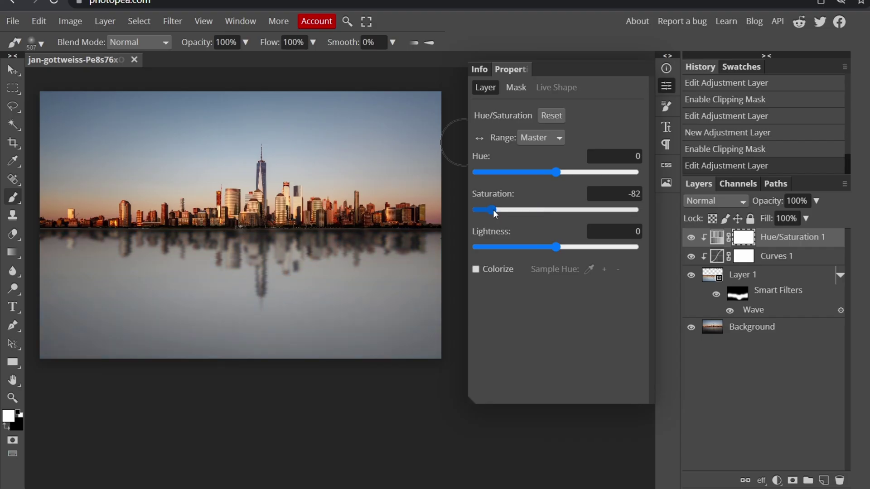
{"action": "left_click", "coordinate": [535, 211]}
{"action": "left_click", "coordinate": [545, 210]}
{"action": "left_click", "coordinate": [531, 213]}
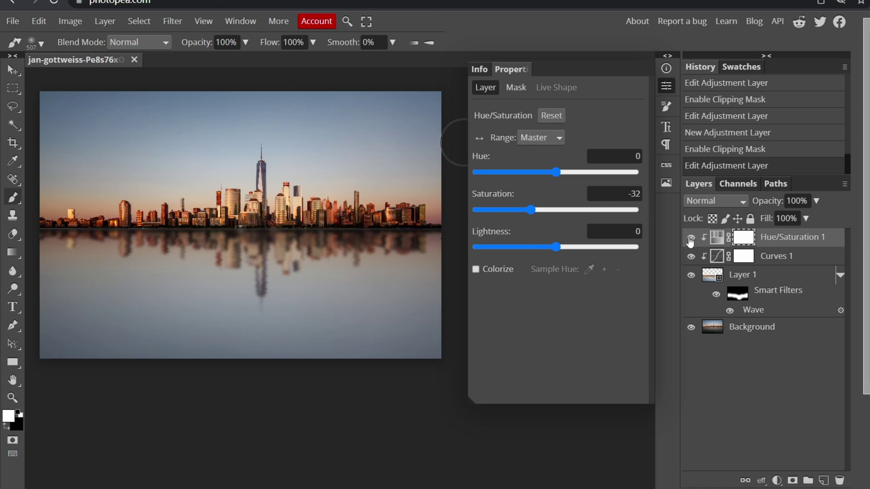
{"action": "left_click_drag", "start_coordinate": [691, 240], "coordinate": [692, 295]}
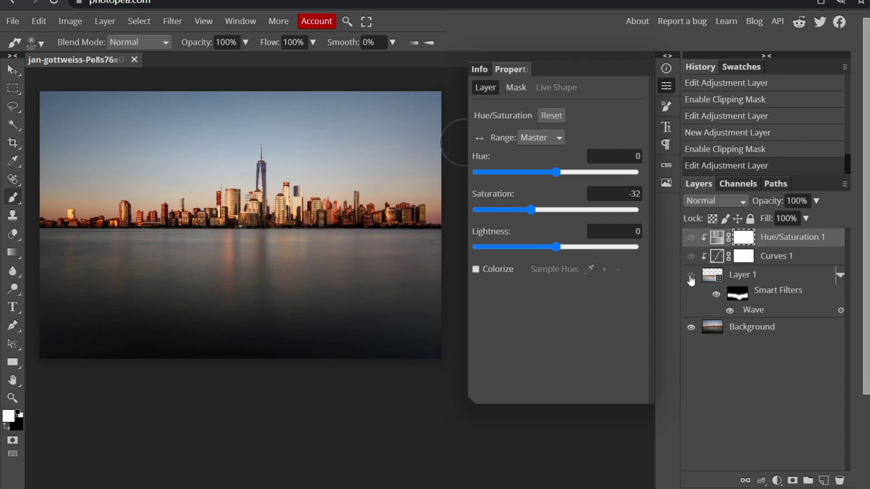
{"action": "left_click_drag", "start_coordinate": [691, 280], "coordinate": [693, 236]}
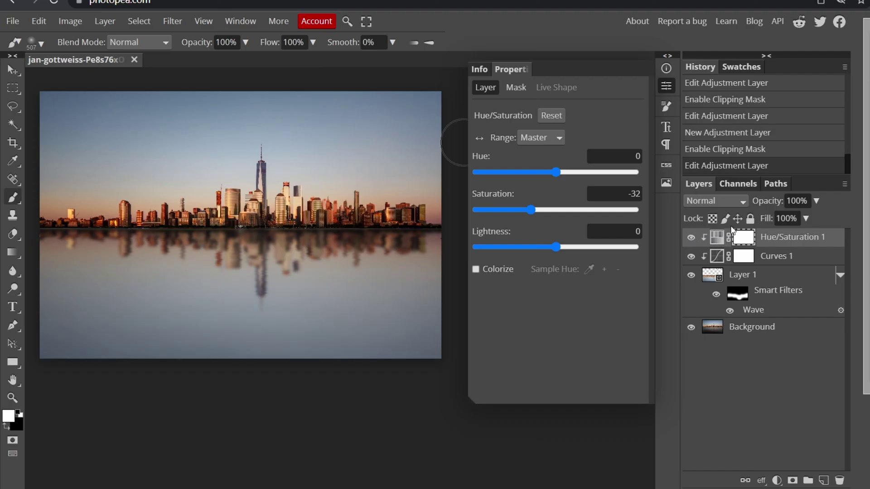